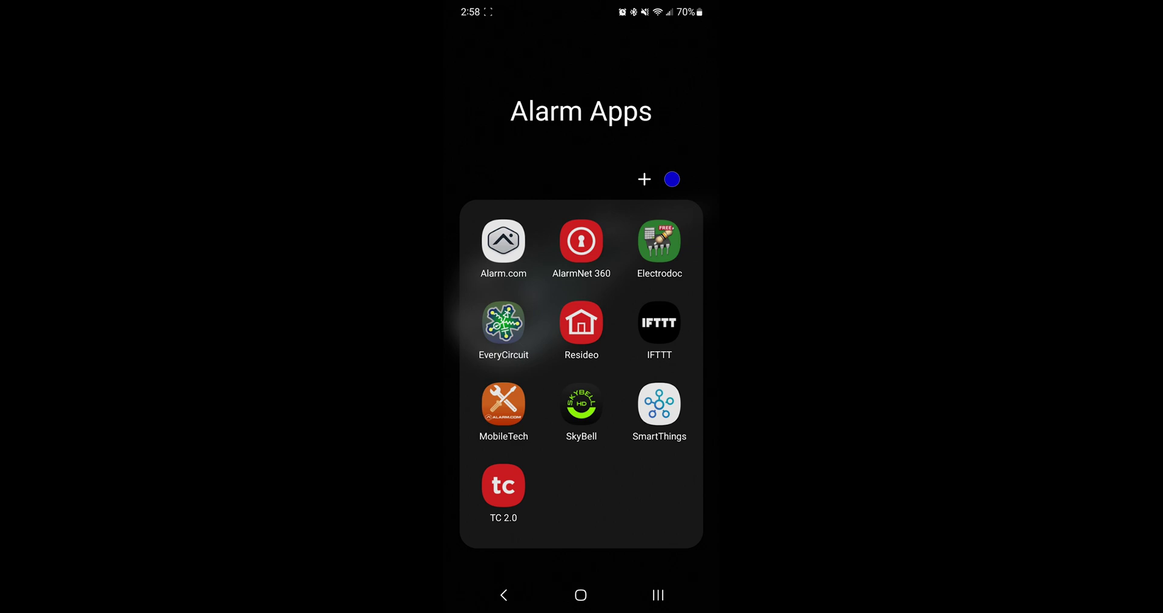
Launch Total Connect 2.0, dismiss the sync failure notice, and start Change Device Wi-Fi Network from Settings.
{"action": "left_click", "coordinate": [504, 485]}
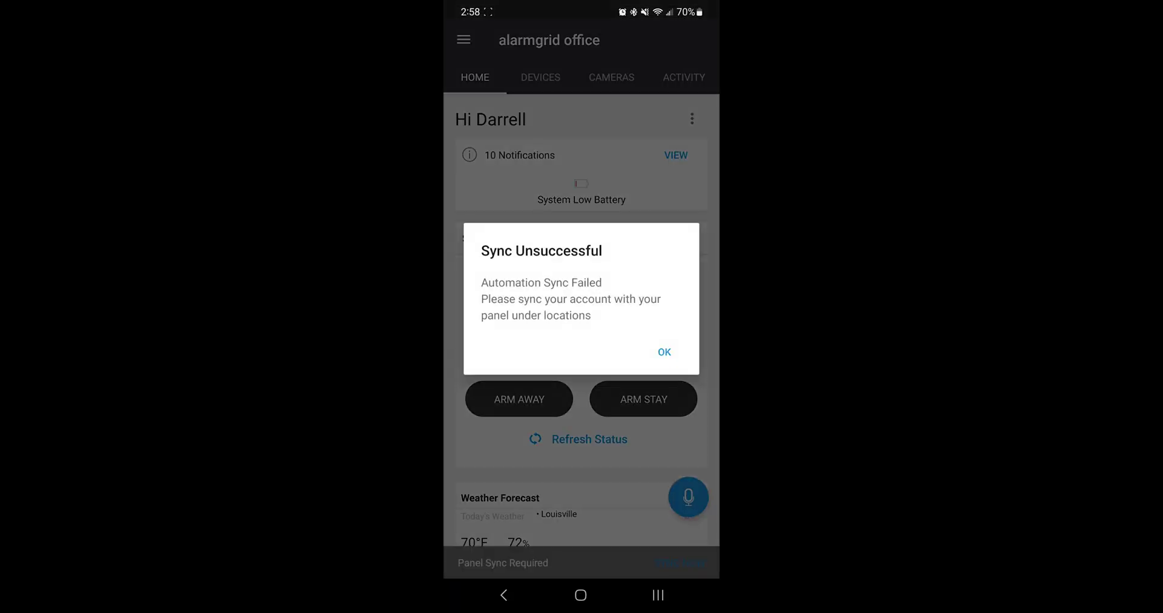
{"action": "left_click", "coordinate": [664, 352]}
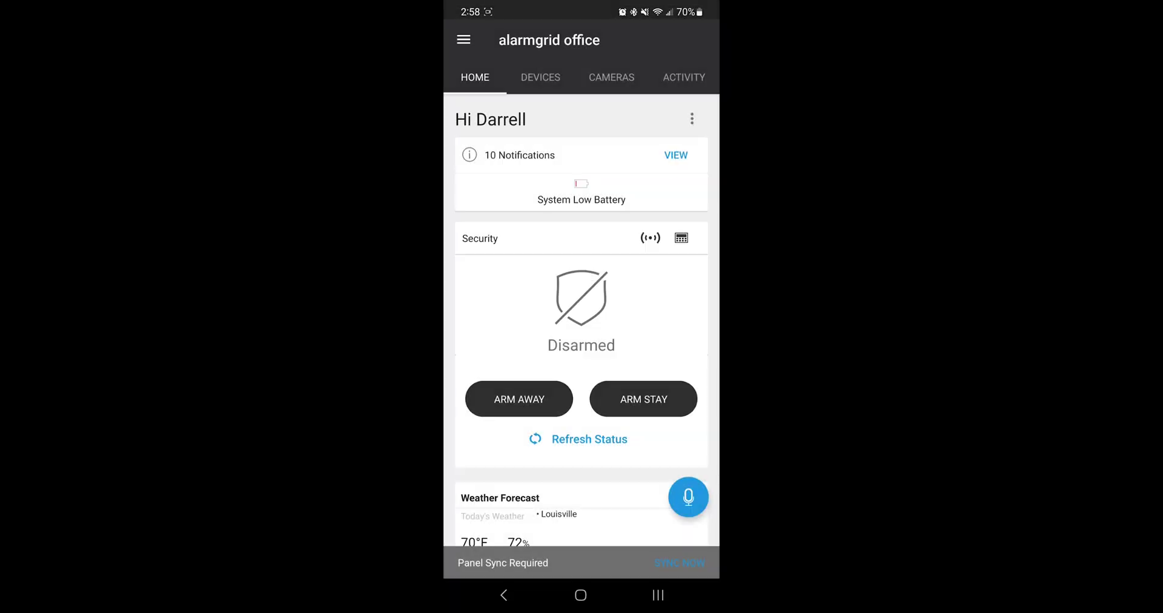
{"action": "left_click", "coordinate": [464, 40]}
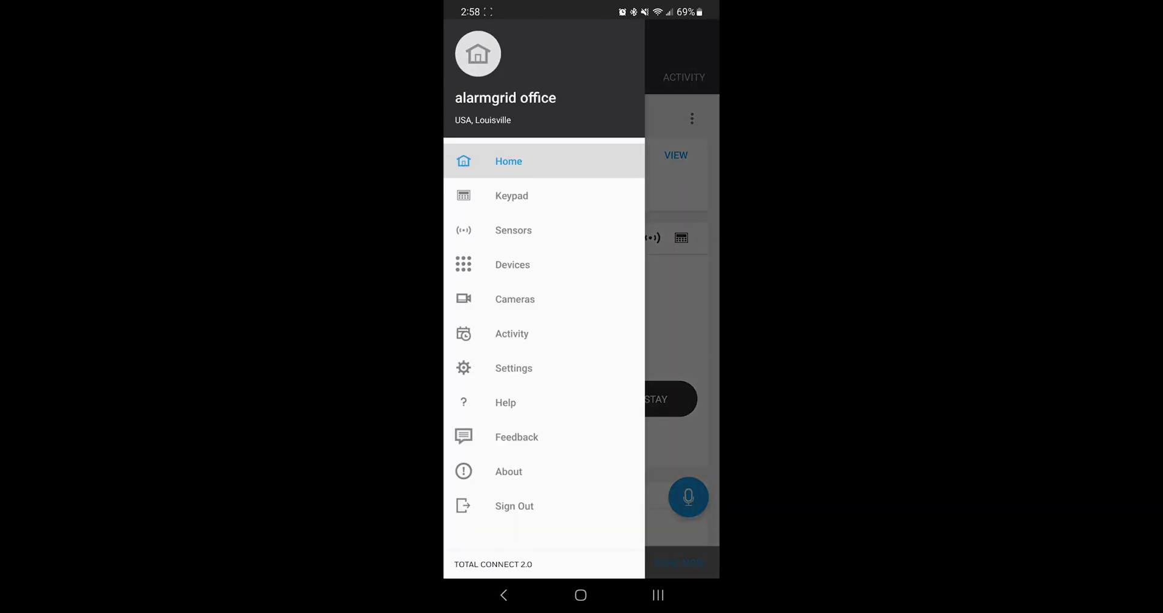
{"action": "left_click", "coordinate": [514, 368]}
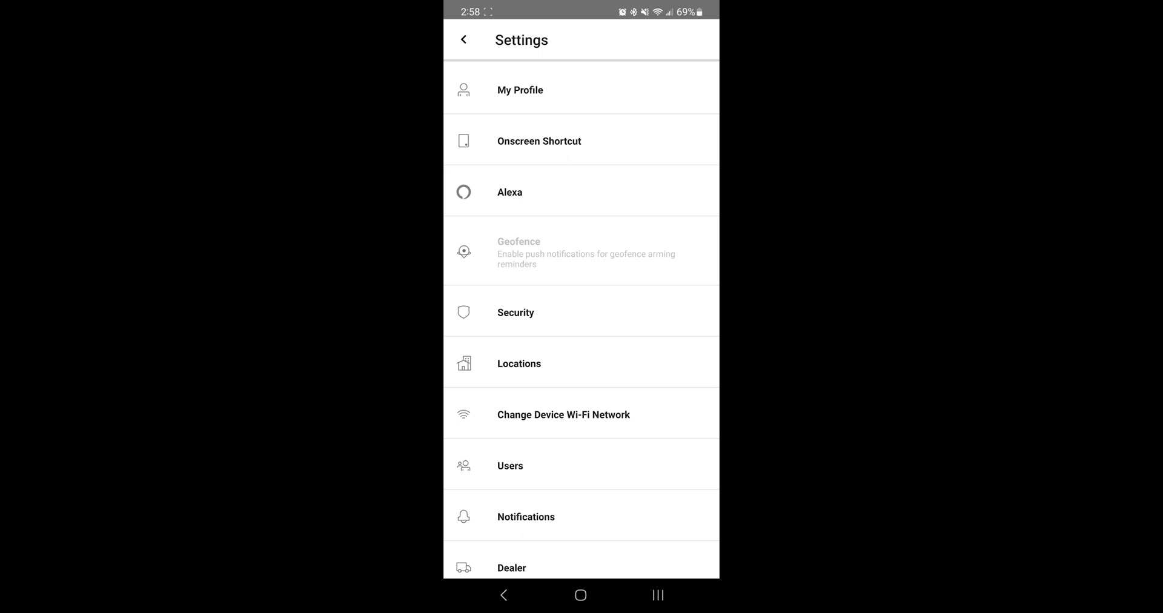
{"action": "left_click", "coordinate": [563, 415]}
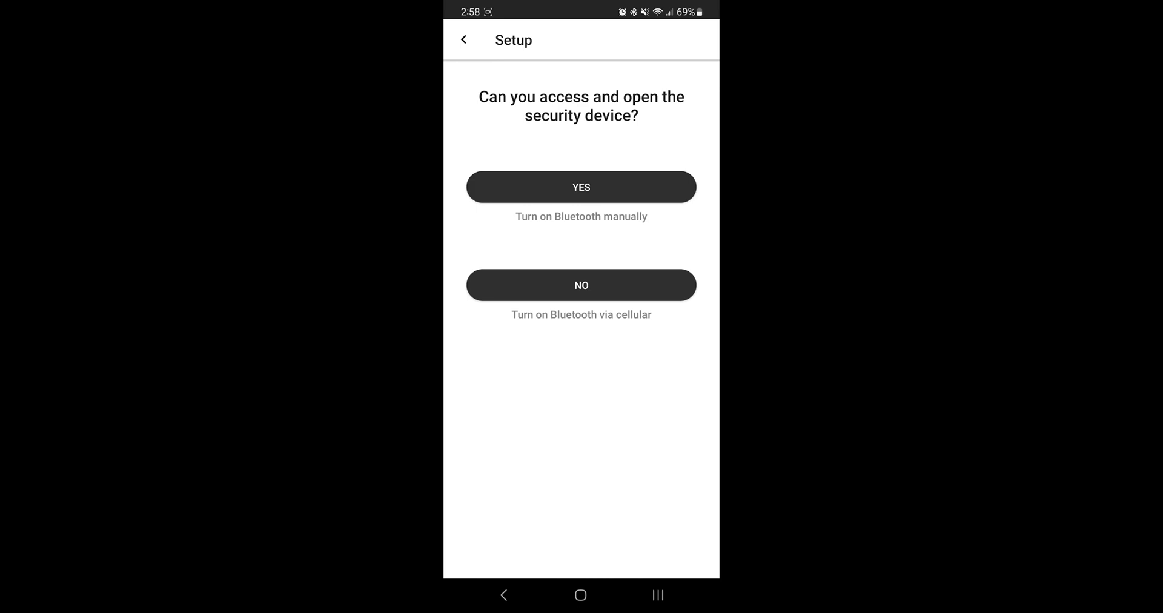
Confirm the security device can be physically accessed, then activate its Bluetooth.
{"action": "left_click", "coordinate": [581, 187]}
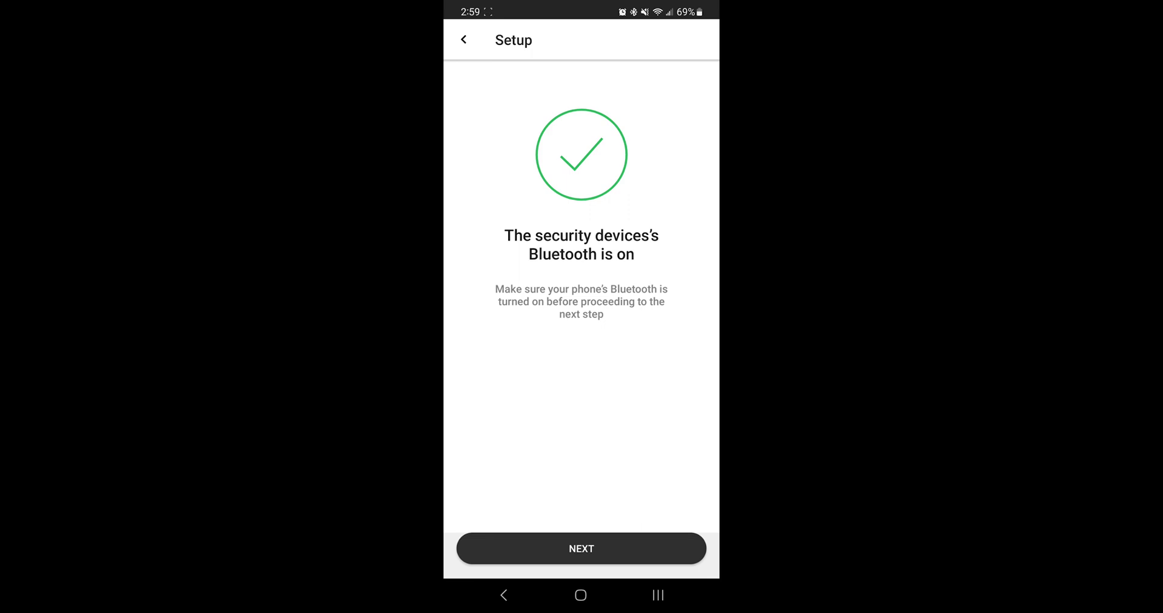
Connect to communicator LTEM-PV-B82CA0F40DDD over Bluetooth and pick the Alarm Grid Wi-Fi network.
{"action": "left_click", "coordinate": [581, 548]}
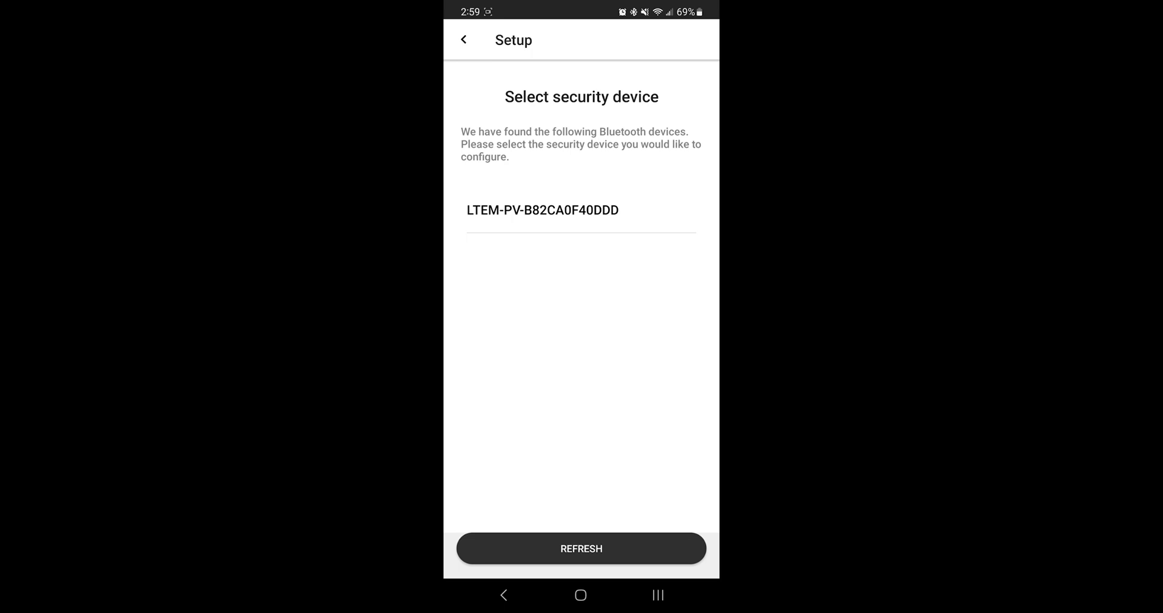
{"action": "left_click", "coordinate": [543, 210]}
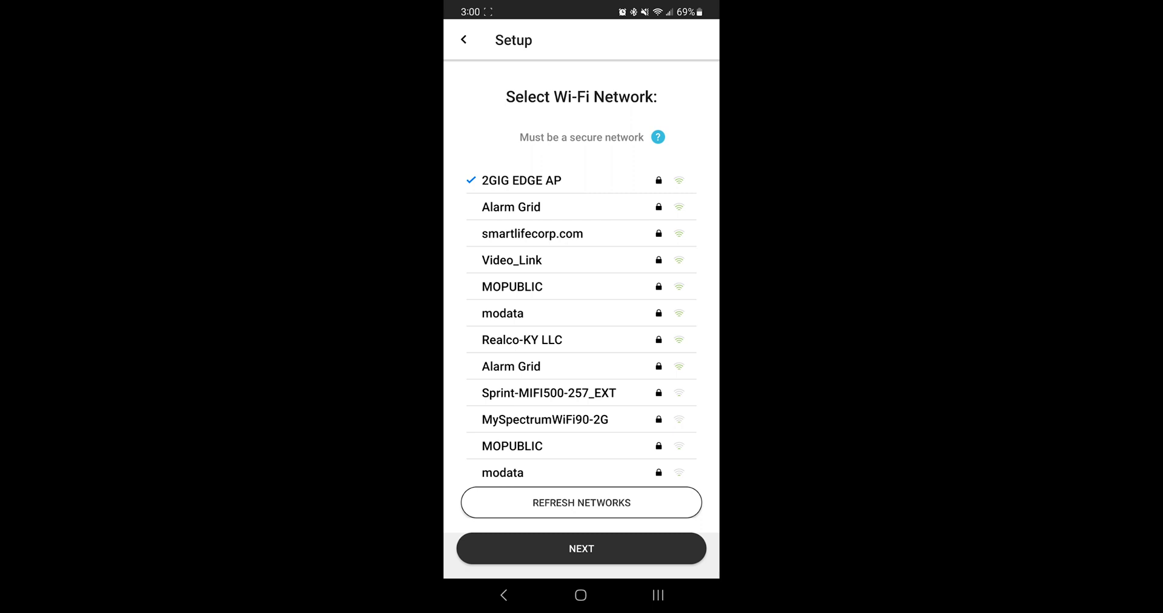
{"action": "left_click", "coordinate": [511, 207]}
Enter the Alarm Grid Wi-Fi password with characters shown, submit it, and acknowledge the successful setup.
{"action": "left_click", "coordinate": [582, 549]}
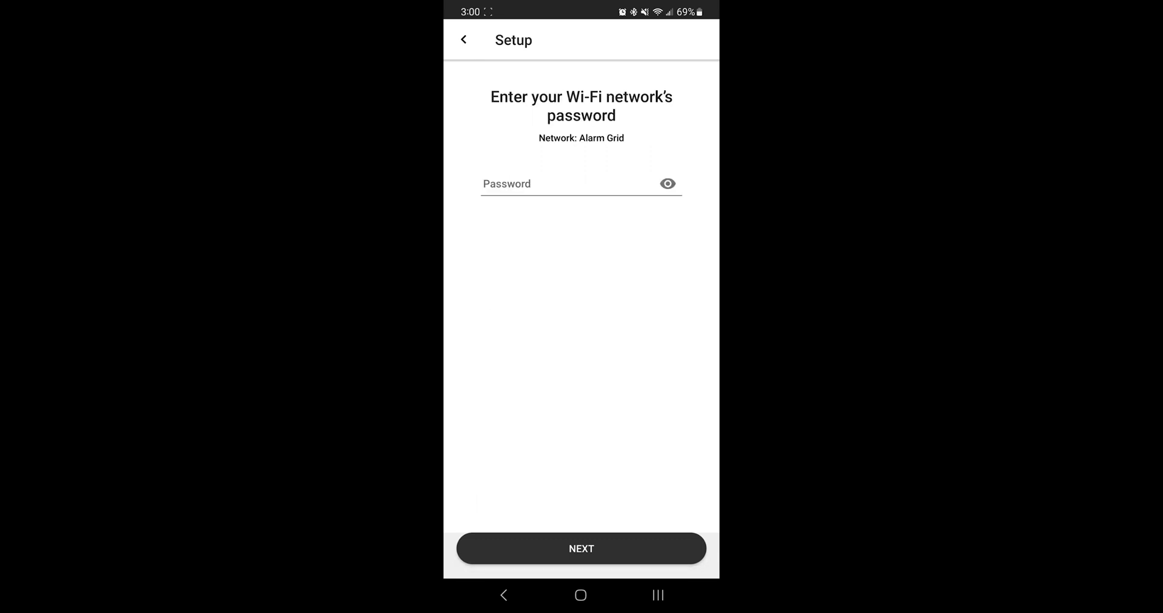
{"action": "left_click", "coordinate": [668, 184]}
{"action": "left_click", "coordinate": [567, 183]}
{"action": "type", "text": "••••••••••••••••••••"}
{"action": "left_click", "coordinate": [696, 556]}
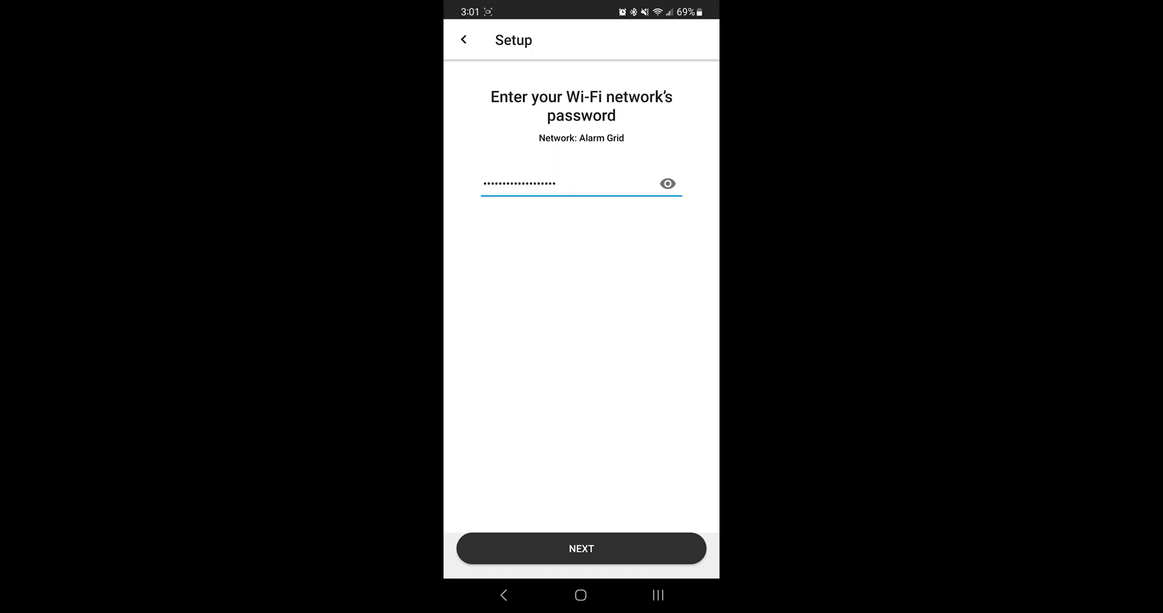
{"action": "left_click", "coordinate": [581, 549]}
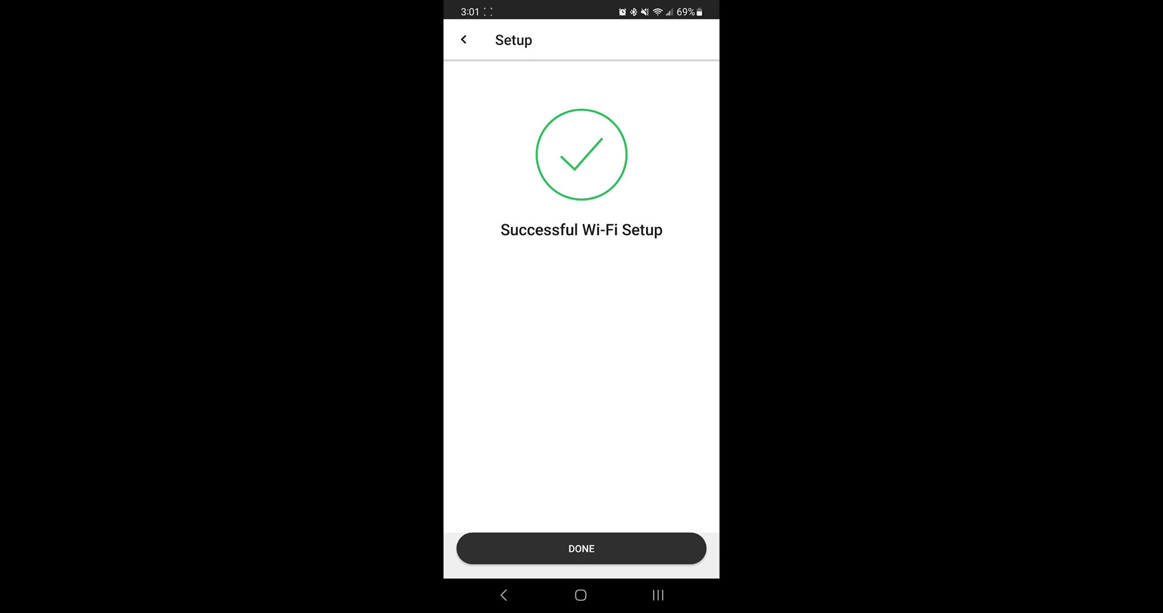
{"action": "left_click", "coordinate": [581, 549]}
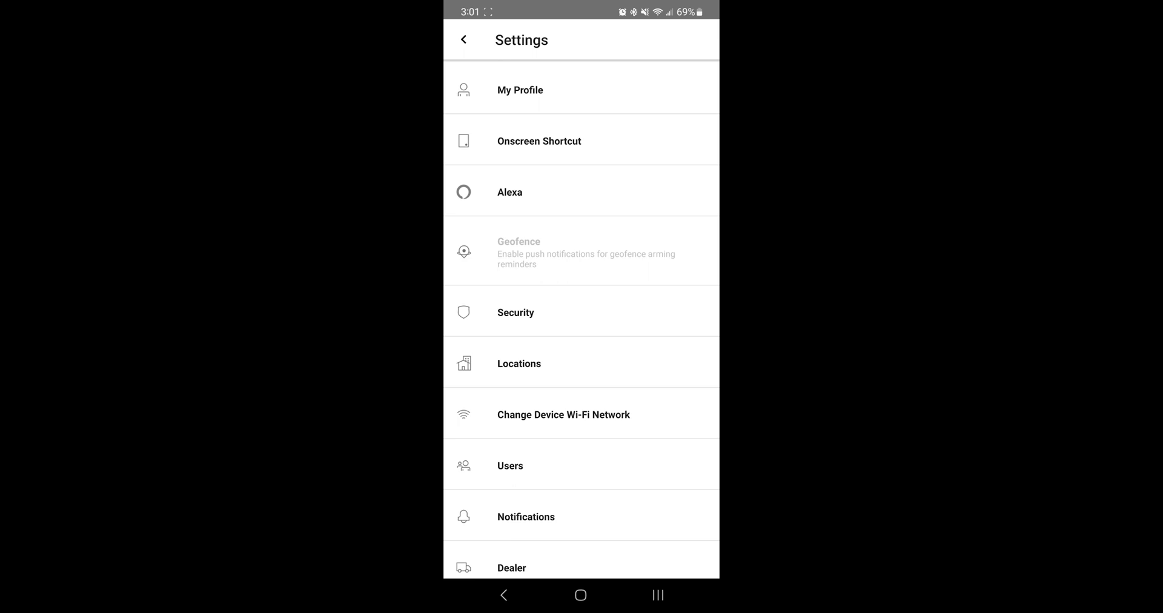